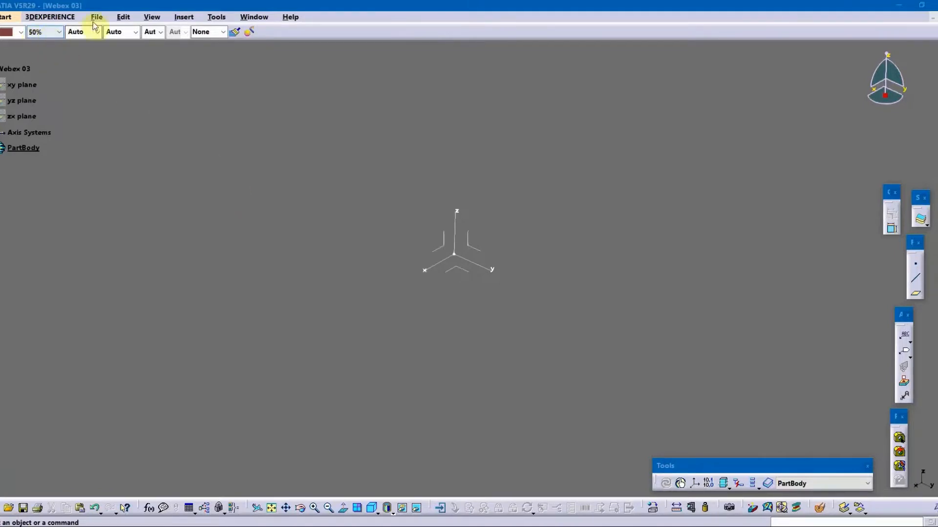
- Switch to the Generative Shape Design workbench
click(7, 17)
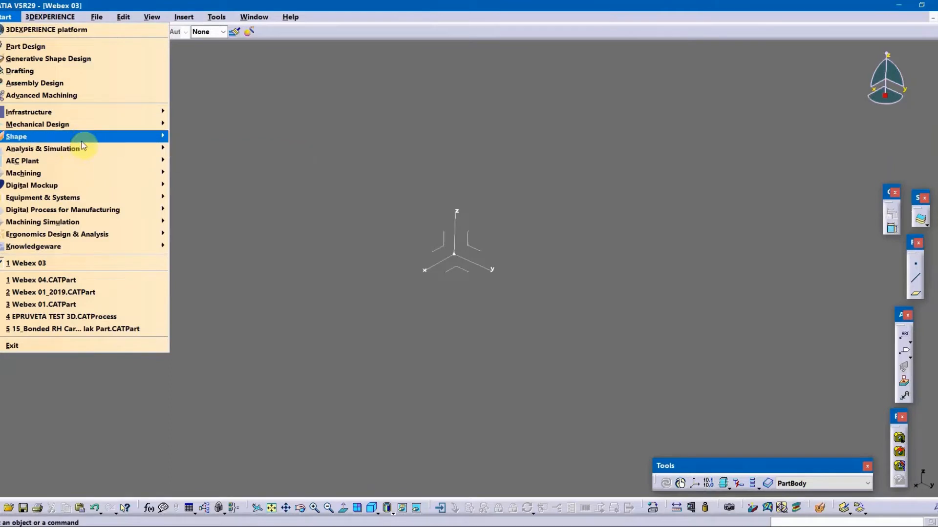
mouse_move(105, 141)
click(205, 185)
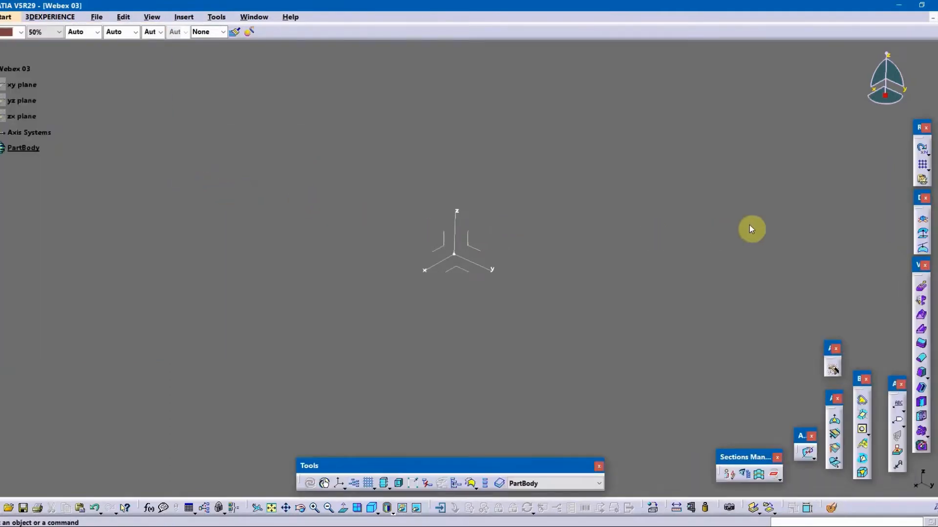
- Create a Point-Direction line through the axis-system origin along the X axis, with start at -110 mm and end at 117 mm
click(833, 370)
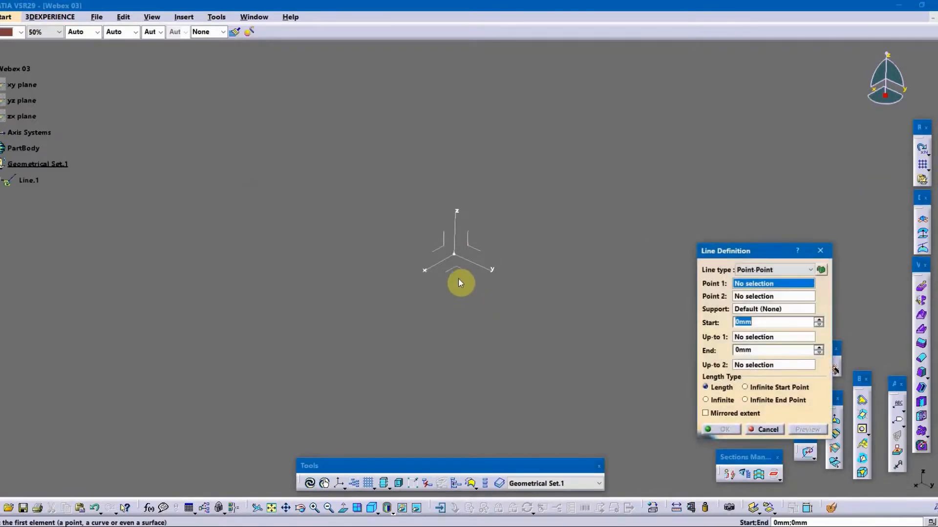
click(752, 270)
click(748, 288)
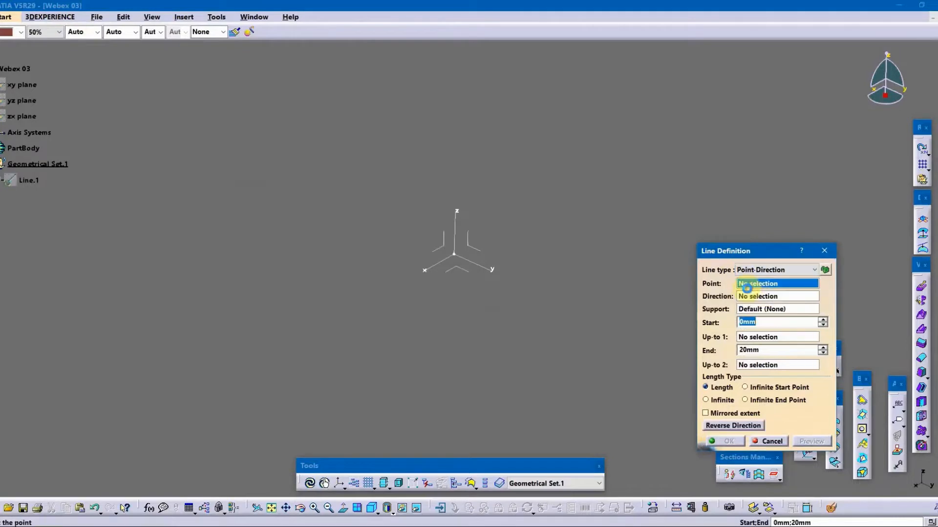
click(451, 256)
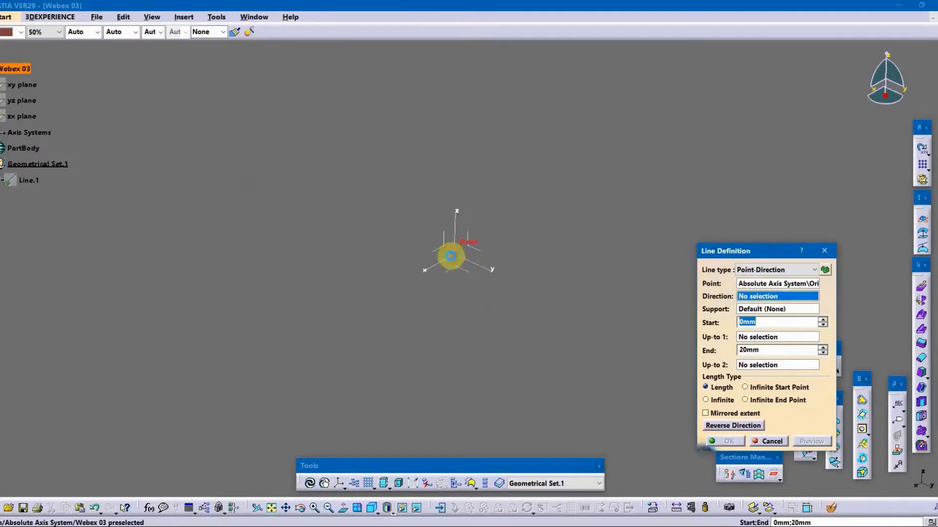
click(440, 262)
drag(446, 279, 313, 305)
drag(452, 265, 597, 202)
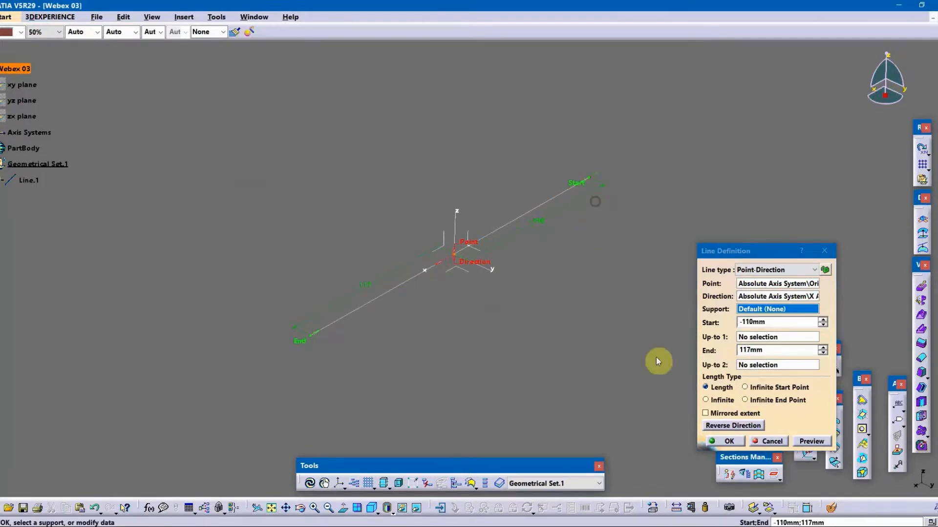
click(729, 441)
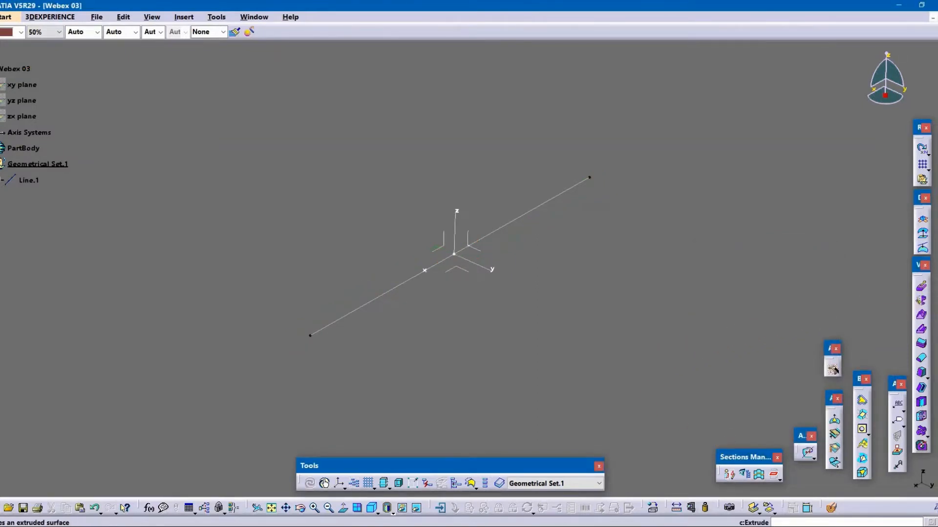
- Extrude the line into a surface along the Z axis, with Limit 1 at 67 mm and Limit 2 at 60 mm
click(833, 370)
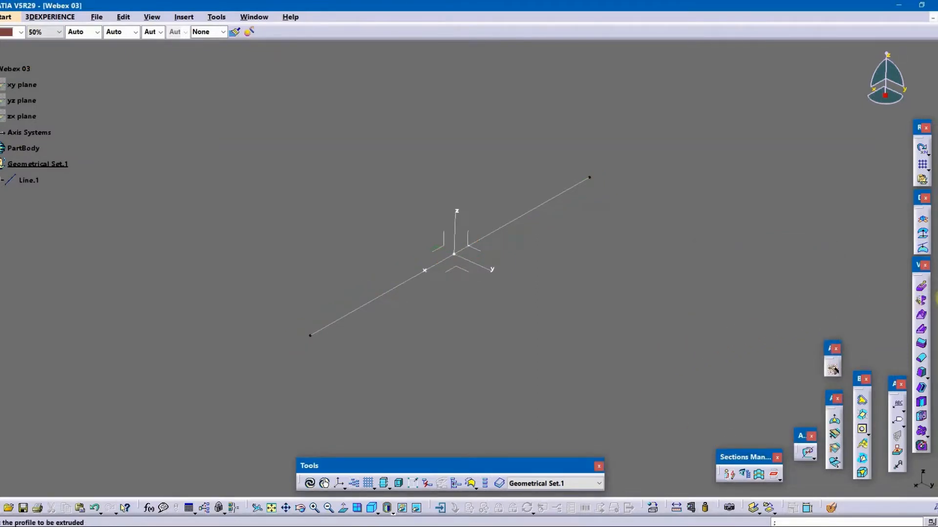
click(508, 233)
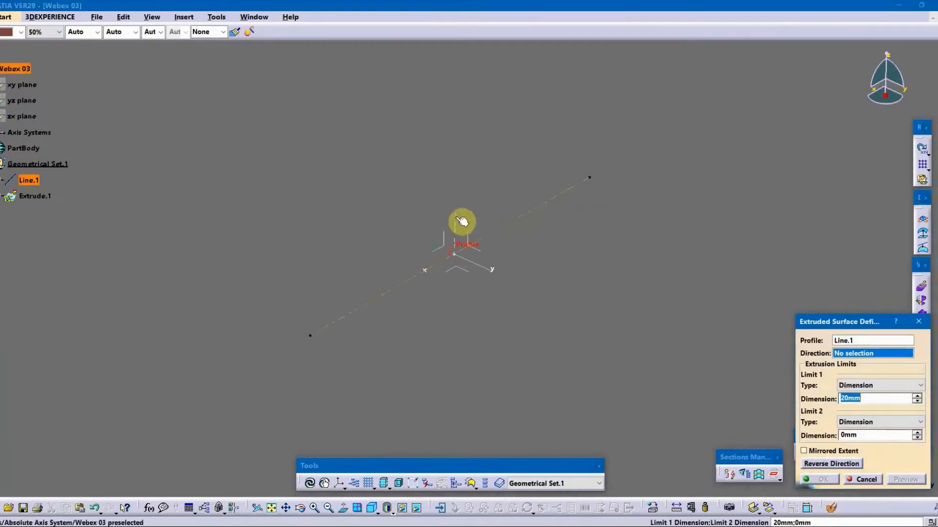
click(460, 221)
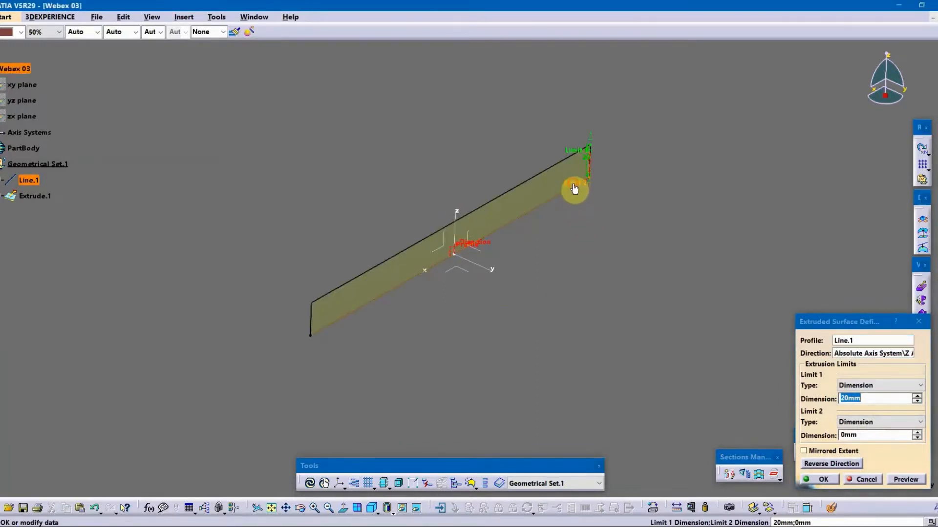
drag(574, 195, 563, 247)
drag(571, 155, 555, 73)
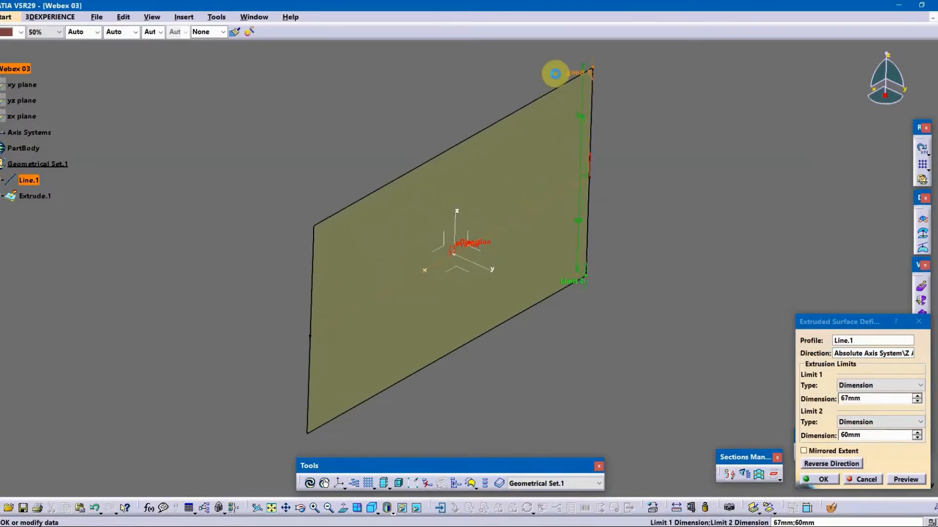
click(826, 479)
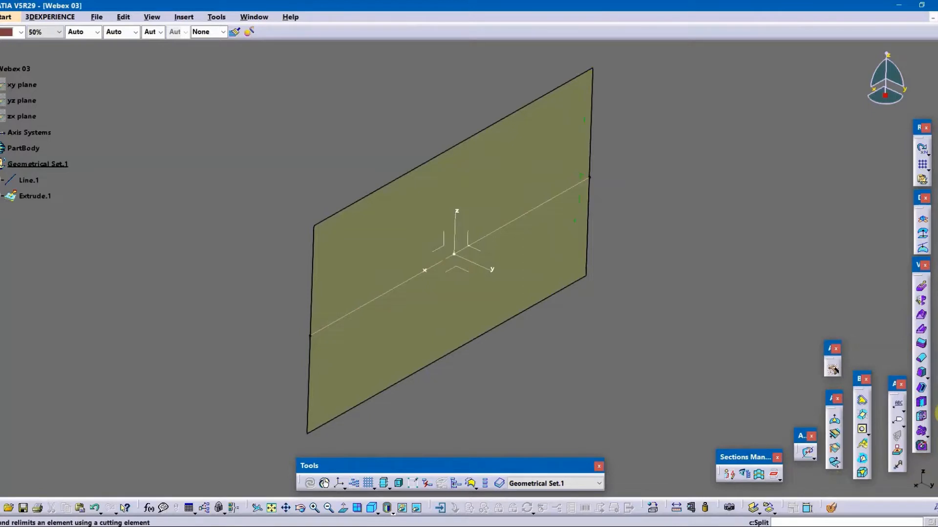
- Split the extruded surface with the axis system's YZ plane, keeping the half on the positive X side
click(835, 370)
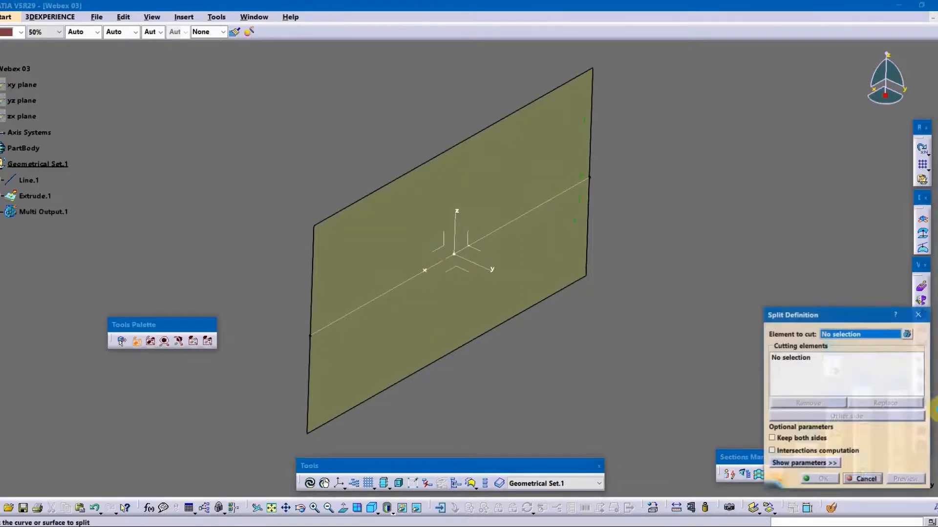
click(543, 251)
click(486, 253)
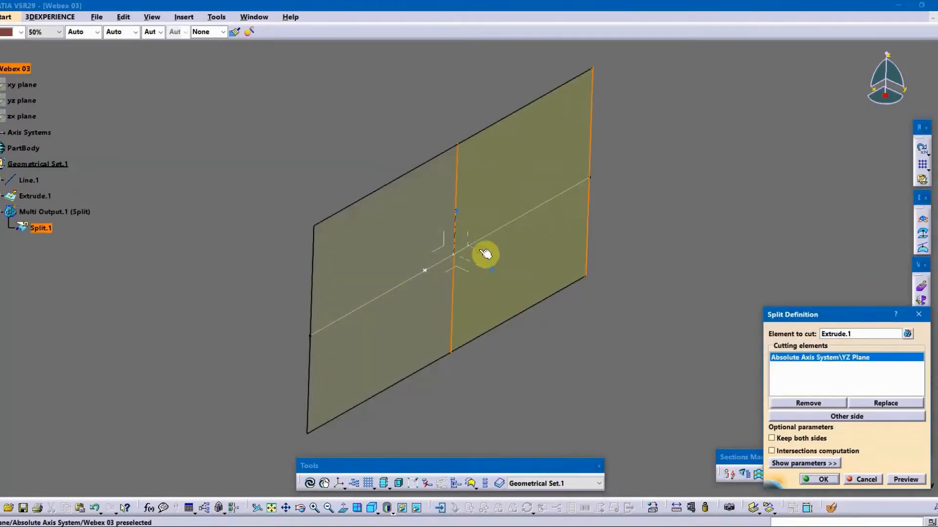
click(826, 417)
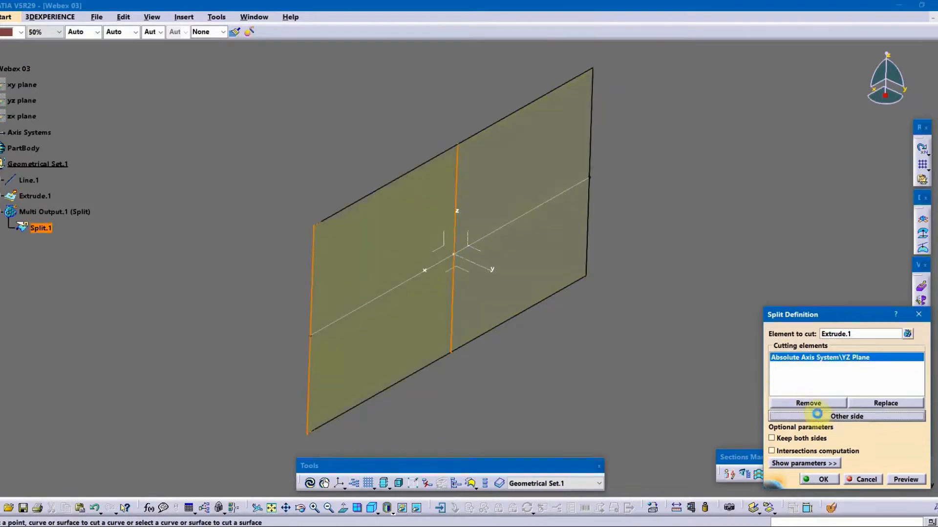
click(824, 479)
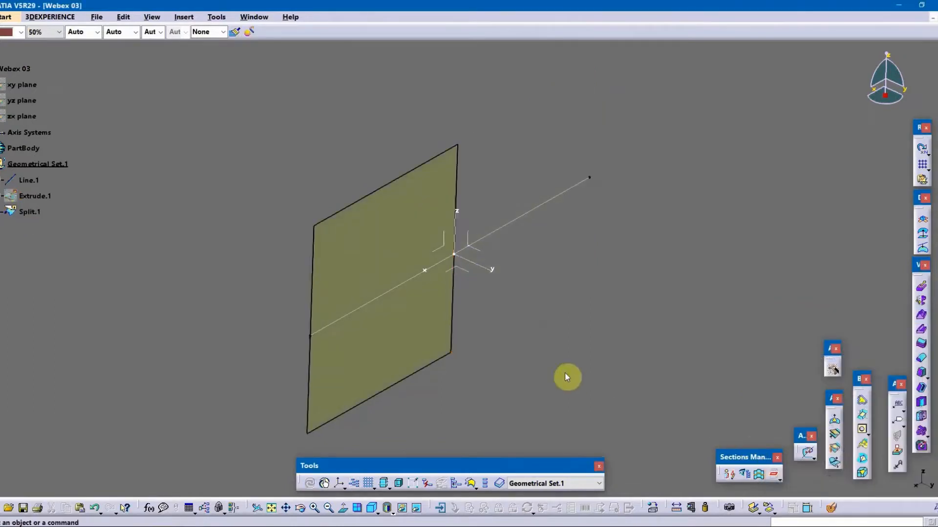
- Offset the original extruded surface Extrude.1 by 66 mm
middle_drag(565, 376, 588, 375)
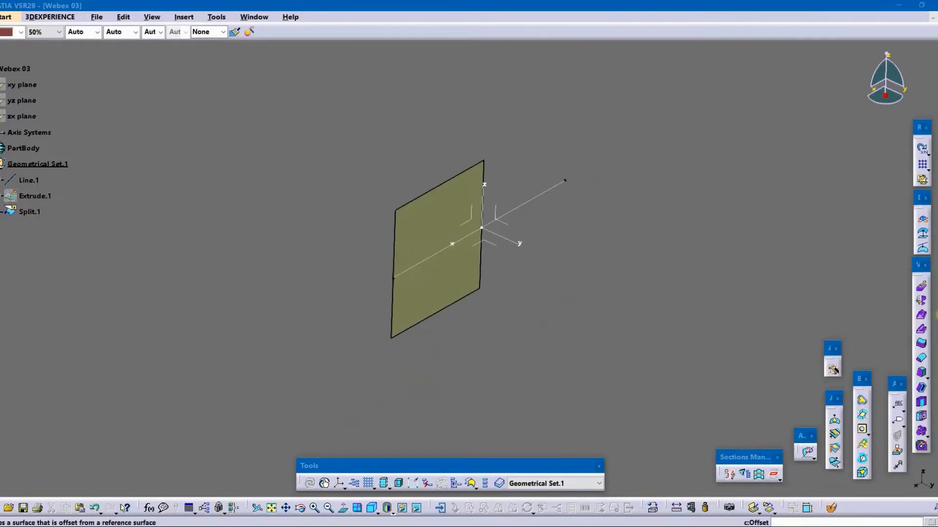
click(833, 370)
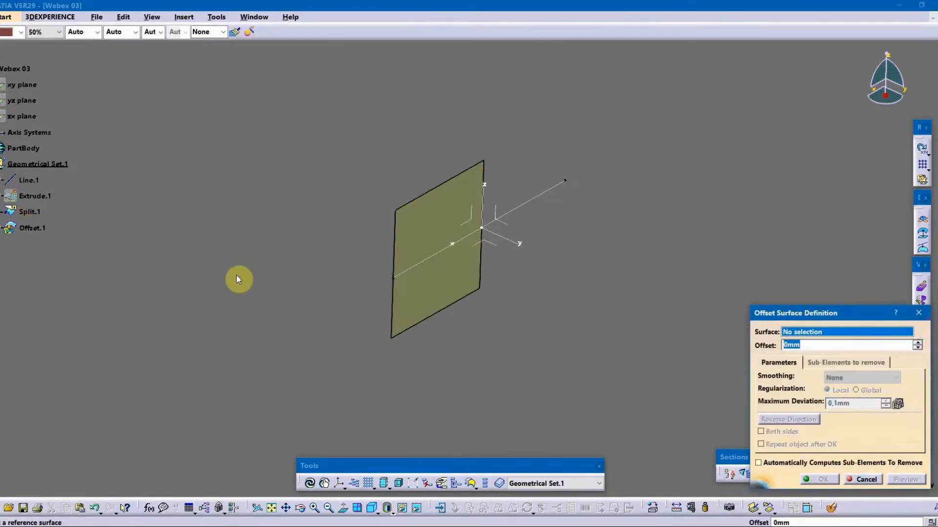
click(49, 198)
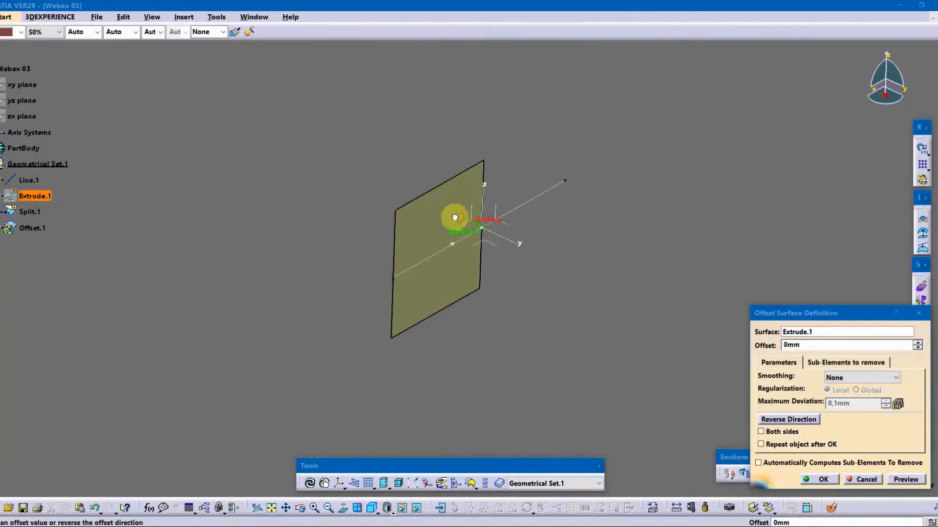
drag(475, 224, 409, 213)
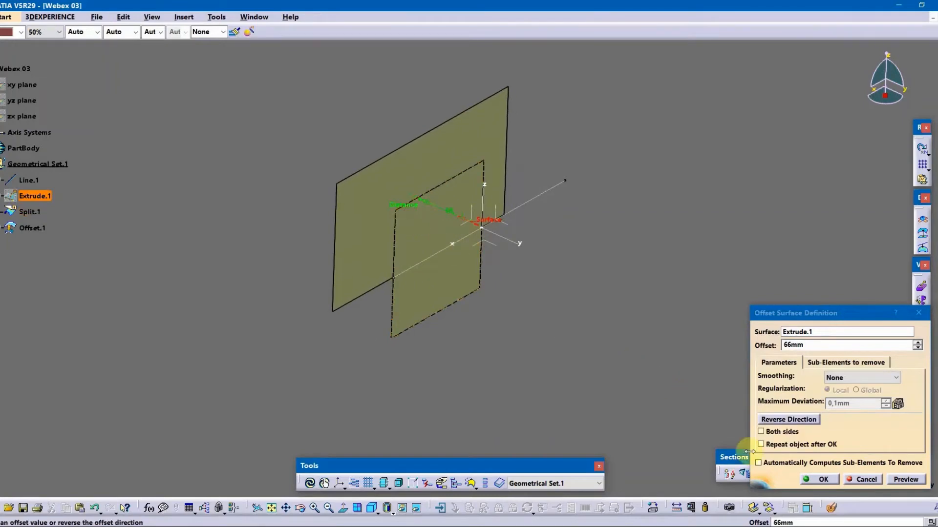
click(820, 480)
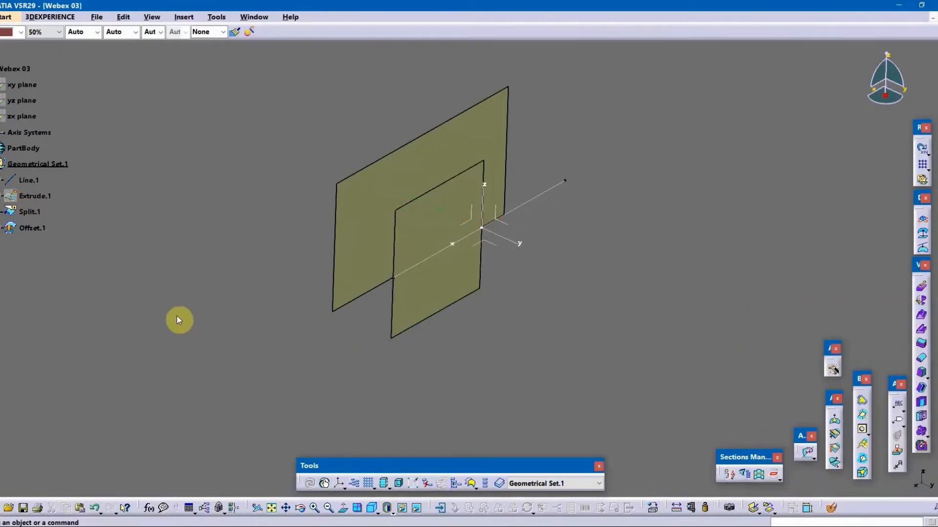
- Examine the parents and children of the offset surface, highlighting its parent in the diagram
right_click(38, 227)
click(125, 366)
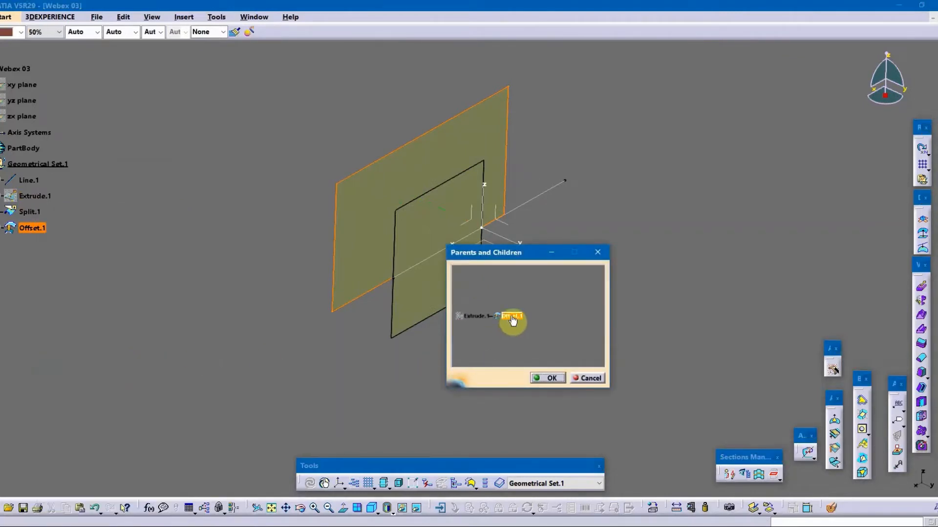
click(478, 320)
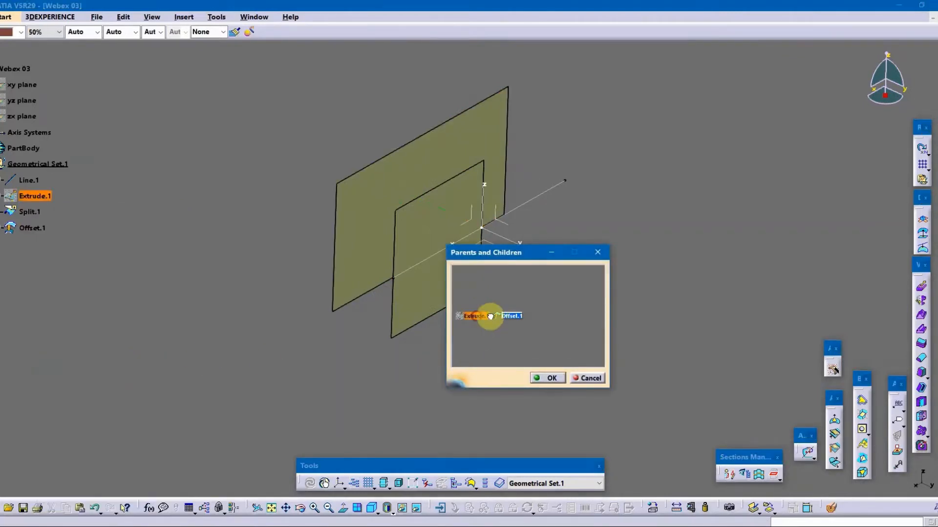
click(550, 379)
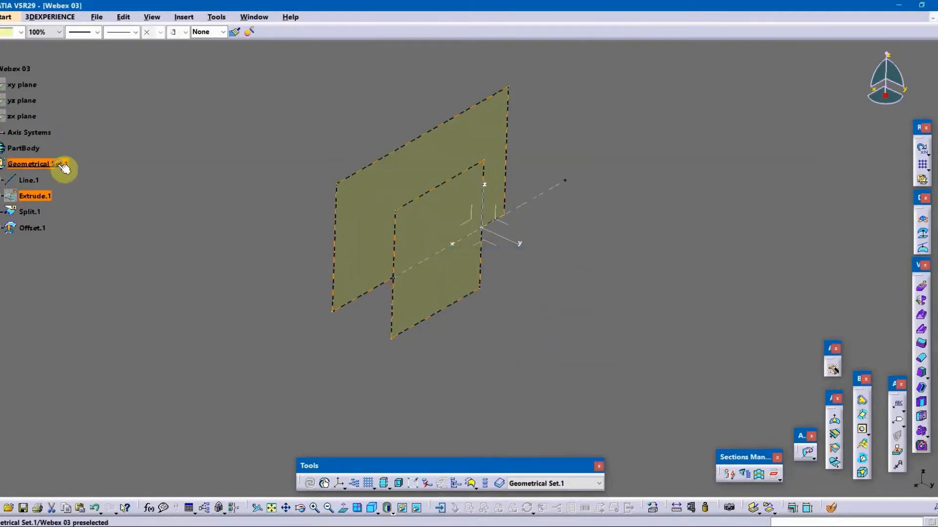
- Check the parents and children of Geometrical Set.1
right_click(59, 165)
click(138, 325)
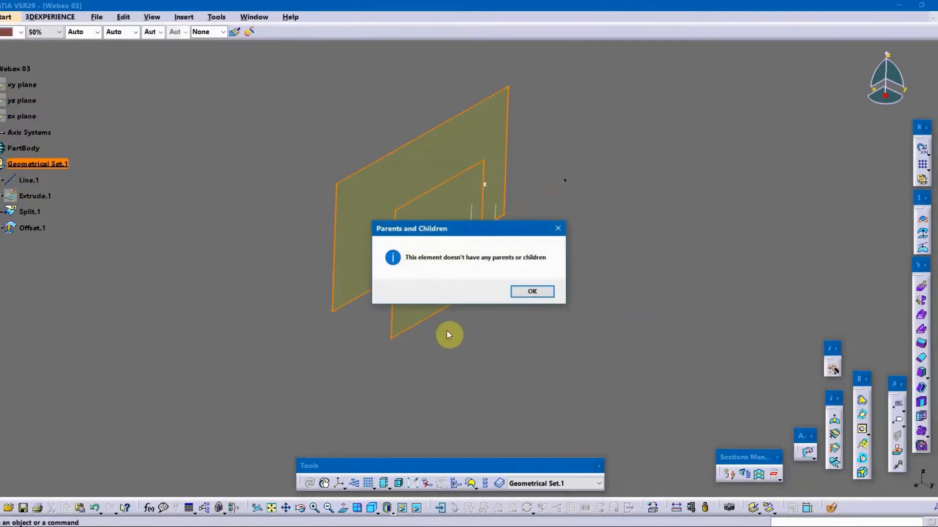
click(524, 291)
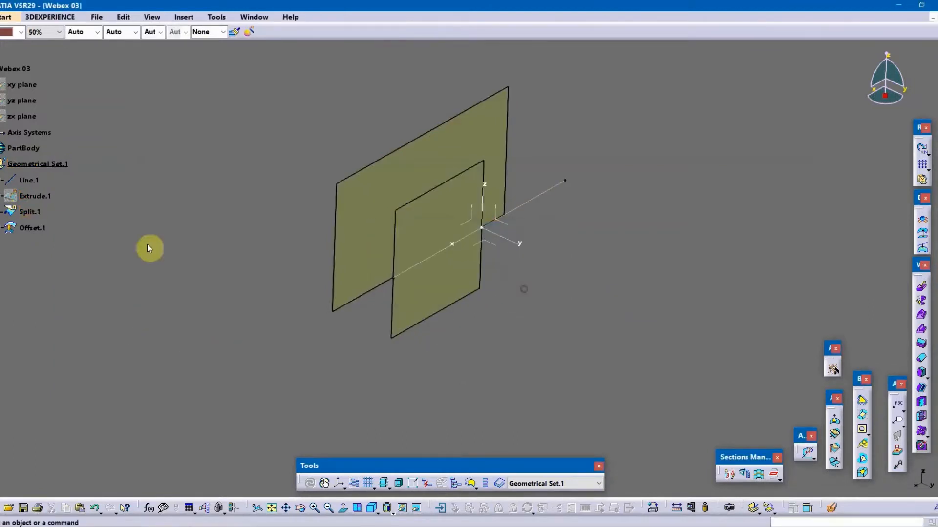
- Review the offset surface's parents and children again, expanding its relations in the diagram
right_click(36, 225)
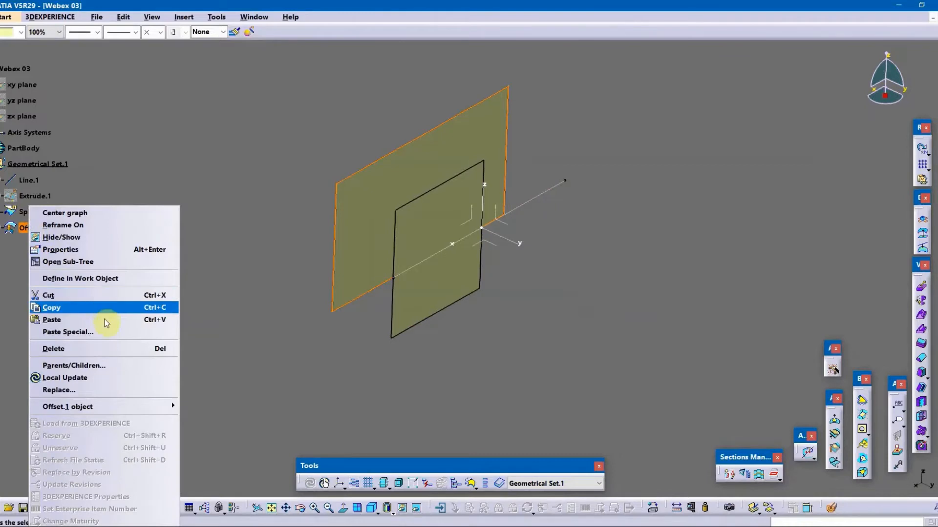
click(119, 364)
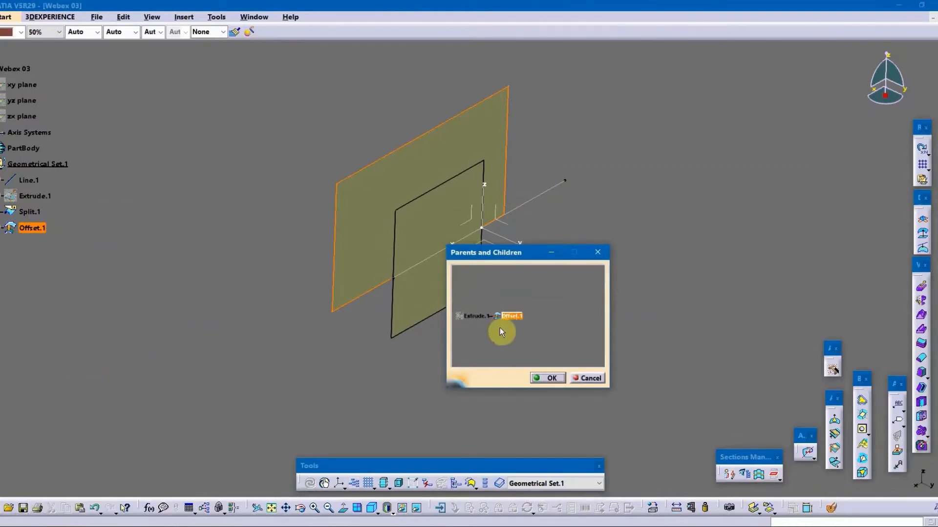
double_click(503, 315)
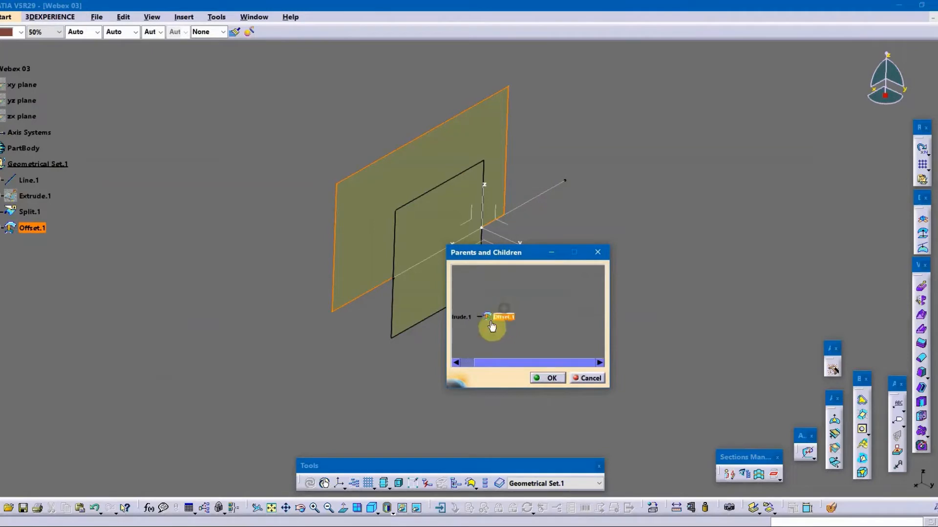
middle_drag(491, 323, 528, 310)
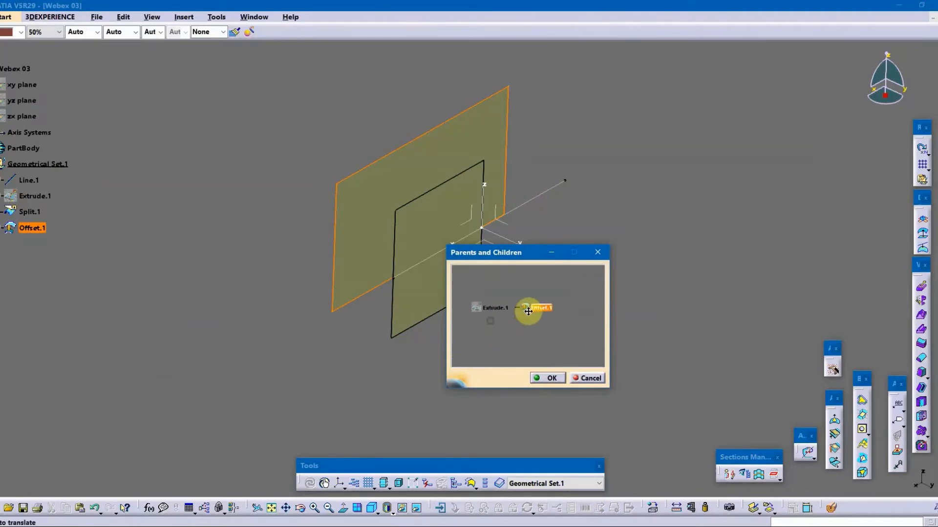
click(544, 379)
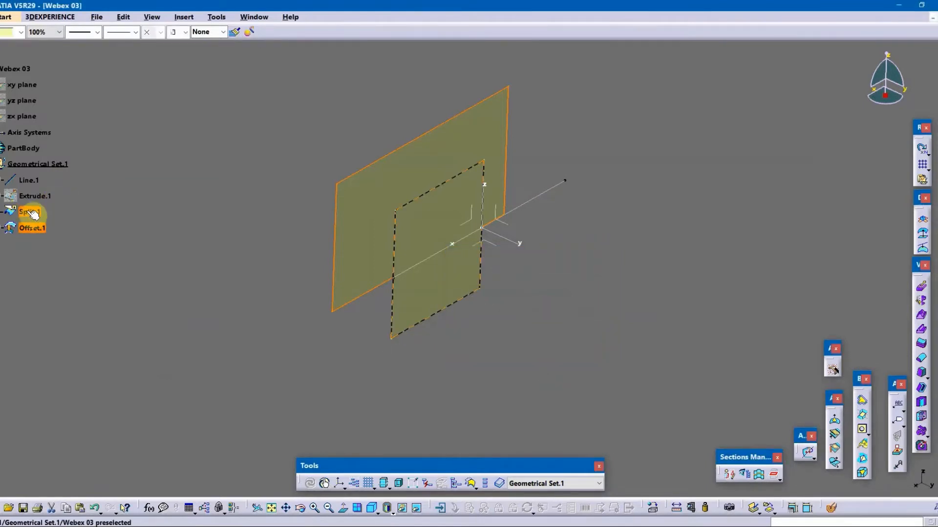
- Inspect the parents and children of the split surface and clear the selection
right_click(32, 213)
click(121, 364)
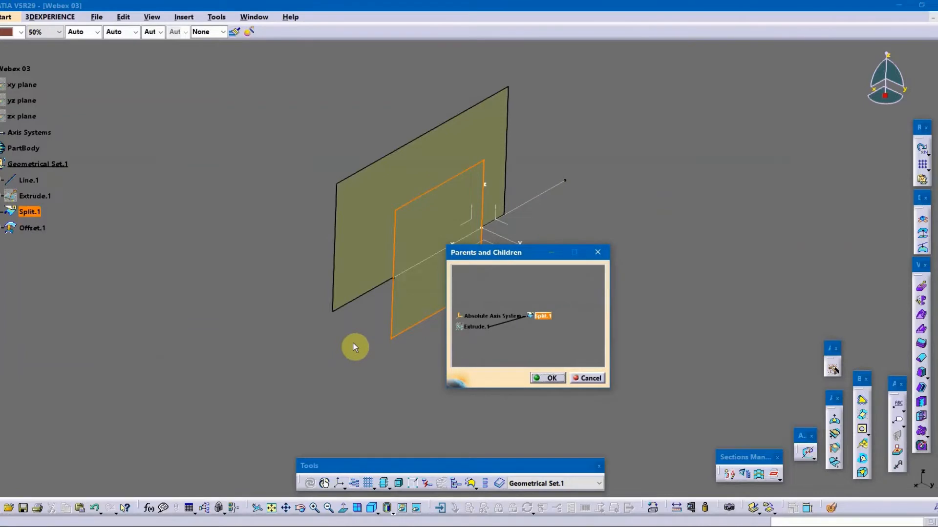
click(552, 379)
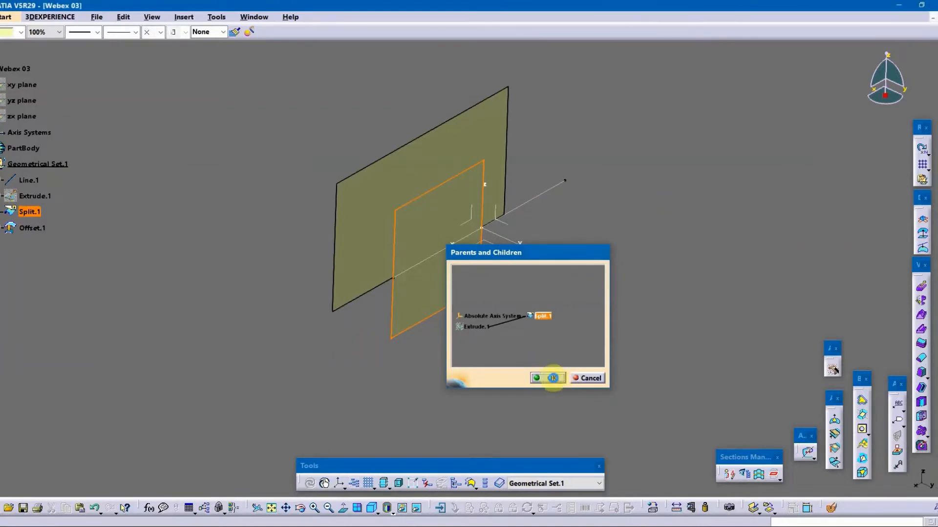
click(120, 101)
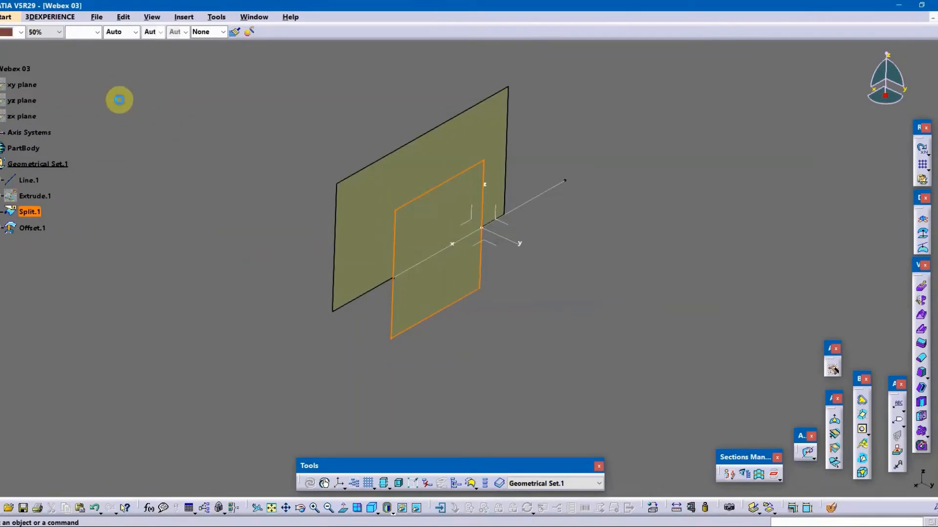
- Insert an ordered geometrical set directly under the Webex 03 part, keeping the default name
click(184, 18)
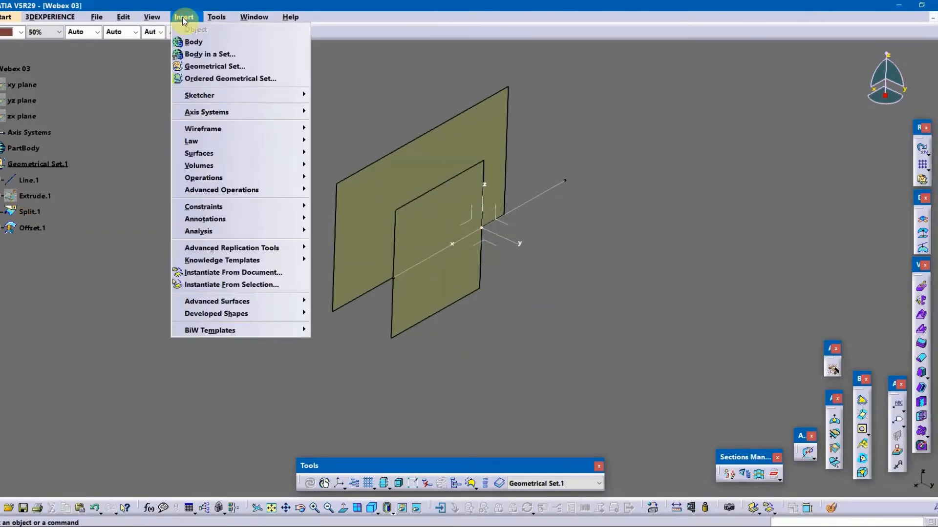
click(192, 78)
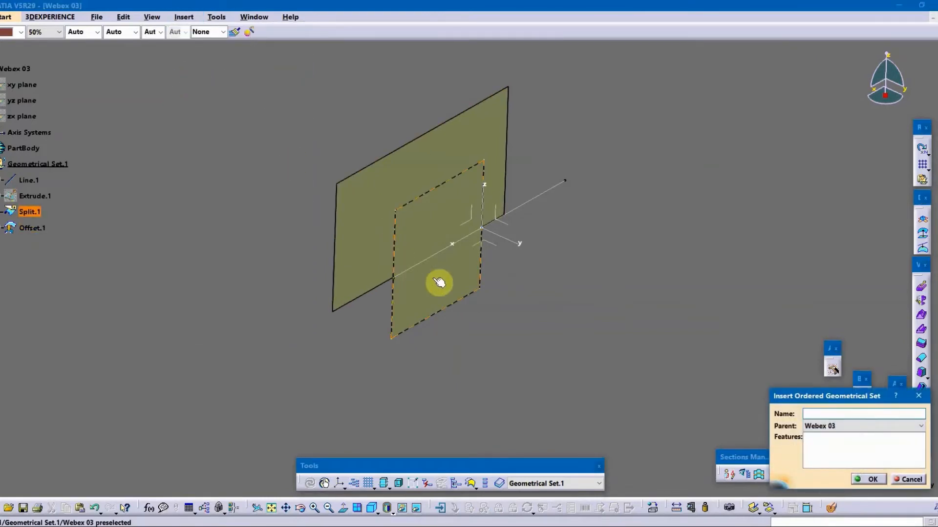
key(Return)
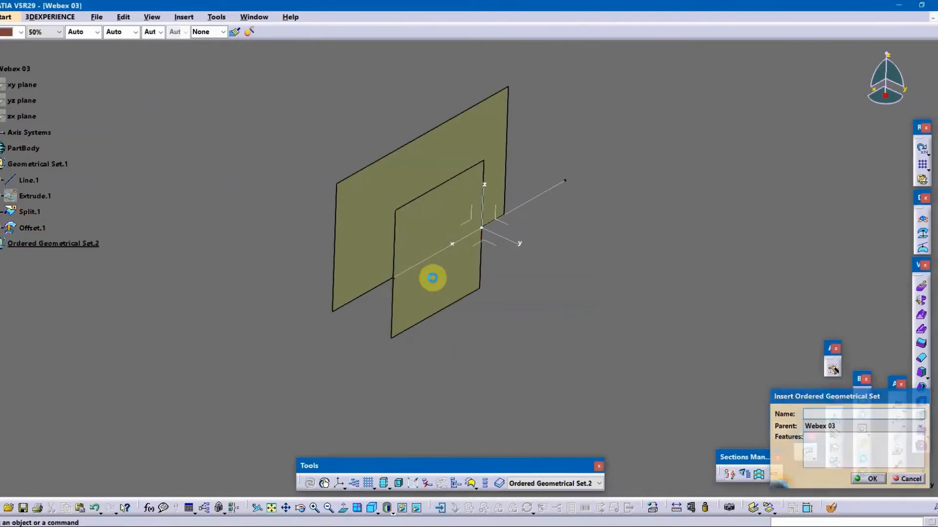
- Copy Line.1 into the new ordered geometrical set and hide Geometrical Set.1
click(39, 181)
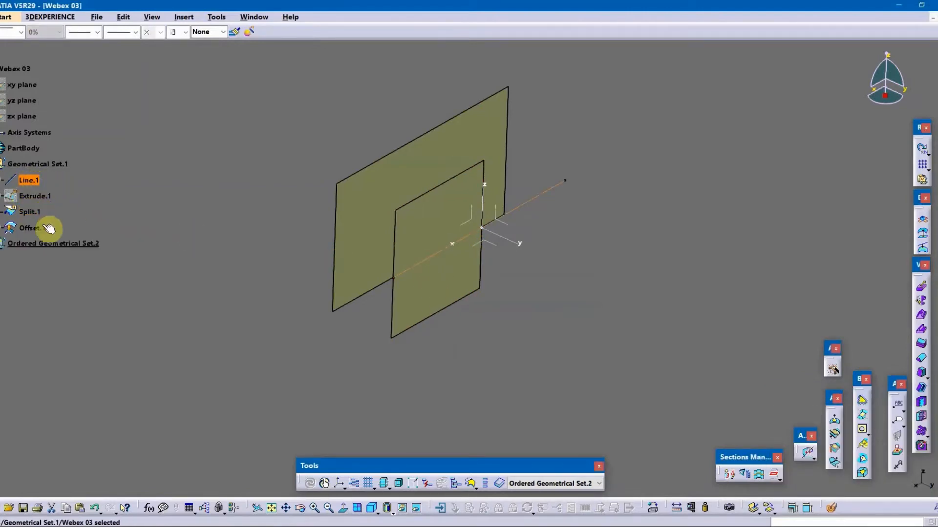
right_click(52, 247)
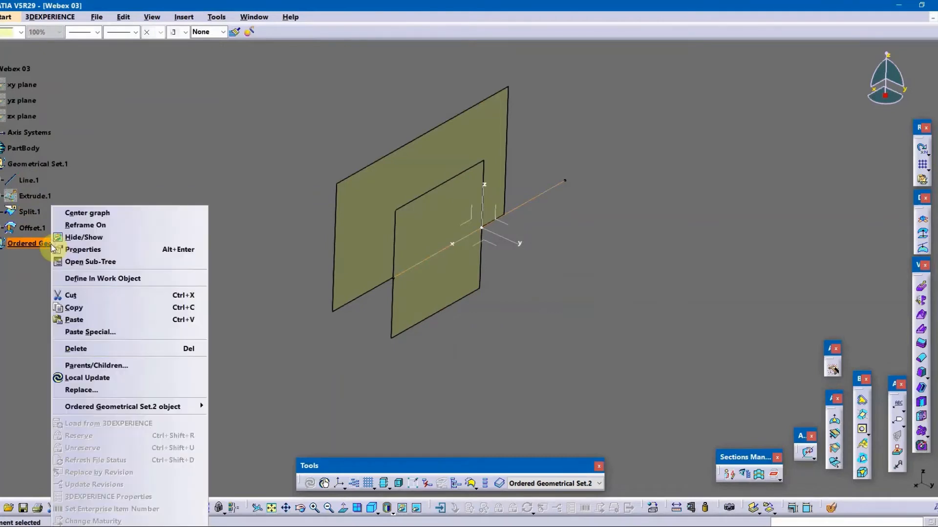
right_click(29, 179)
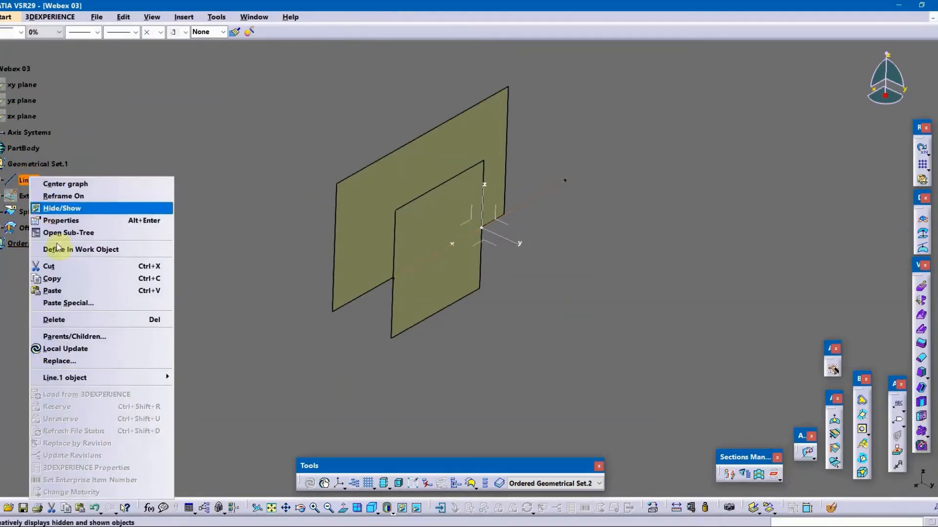
click(55, 279)
right_click(64, 247)
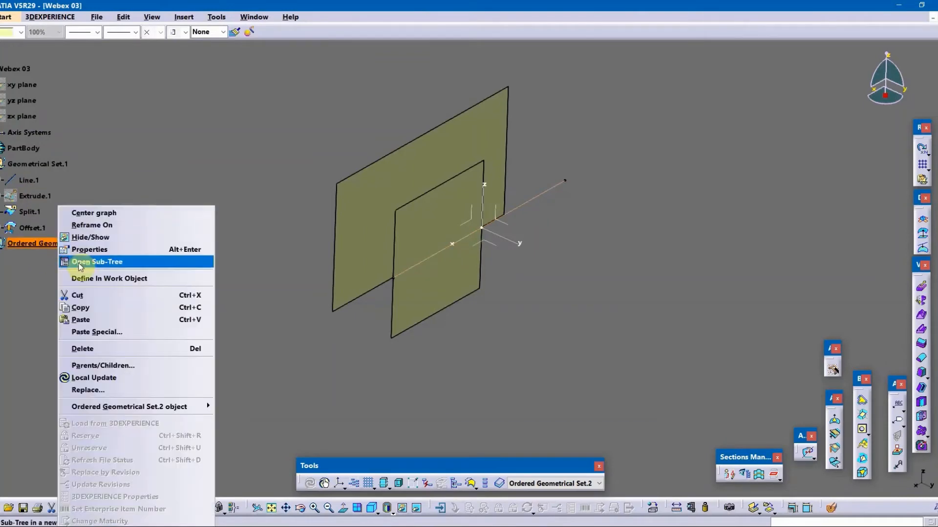
click(93, 321)
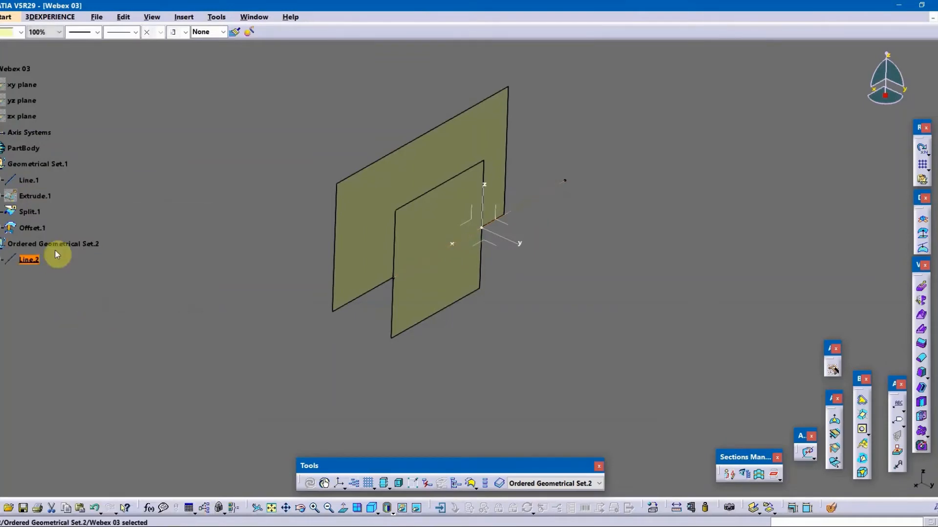
right_click(38, 168)
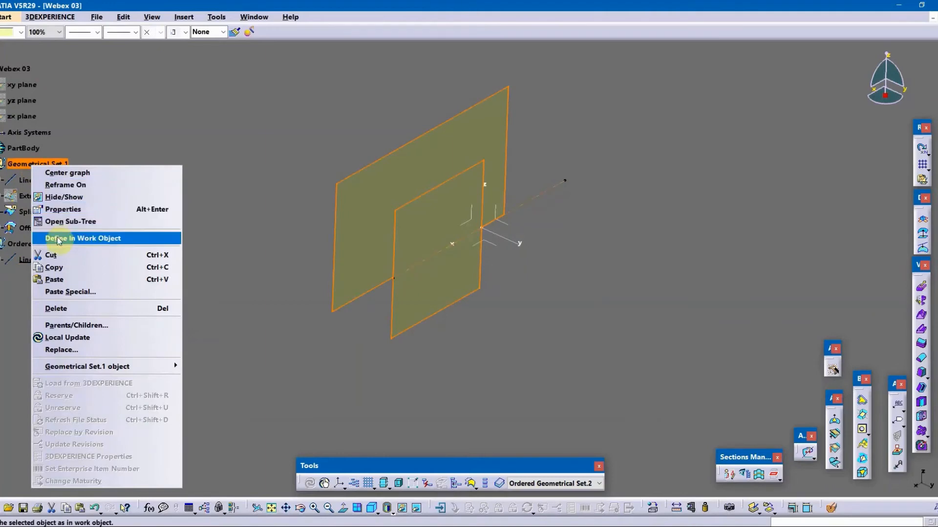
click(60, 198)
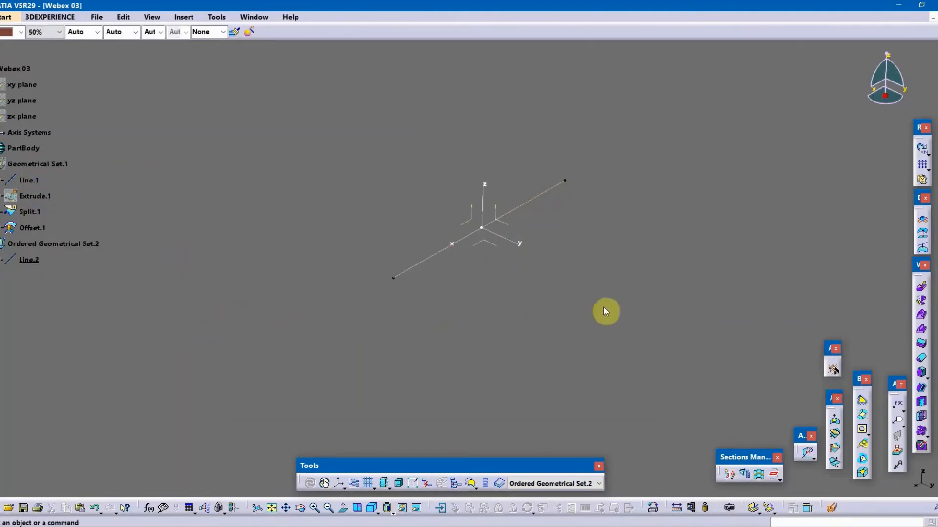
- Extrude the copied line as a surface along the Z axis with limits of 67 mm and 60 mm
click(931, 293)
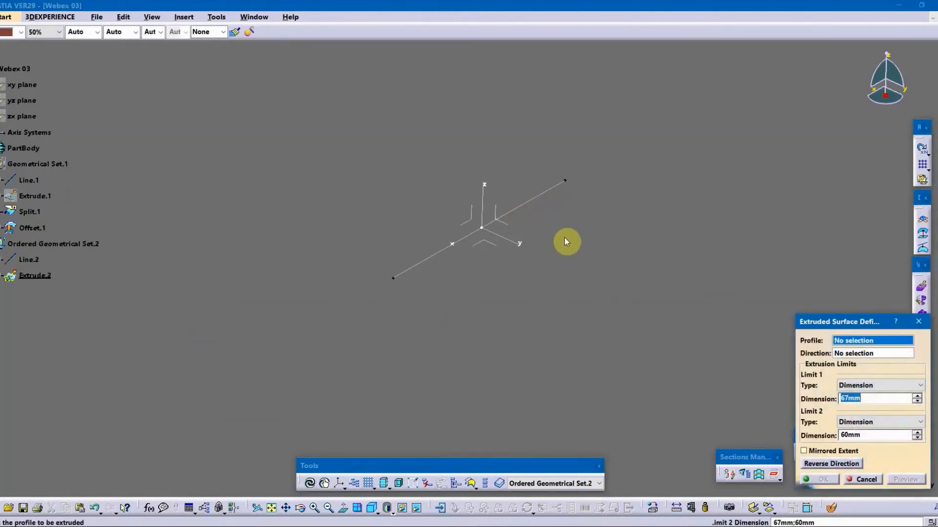
click(535, 199)
click(488, 195)
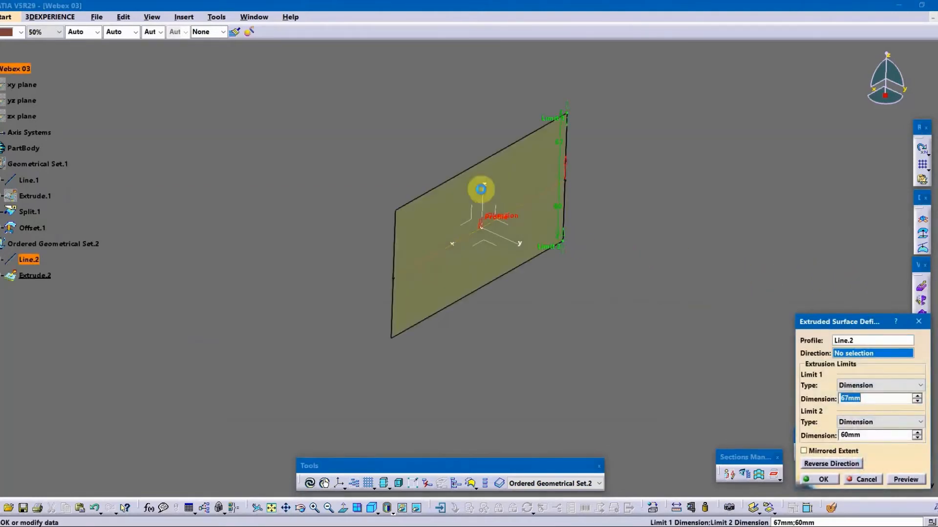
click(824, 480)
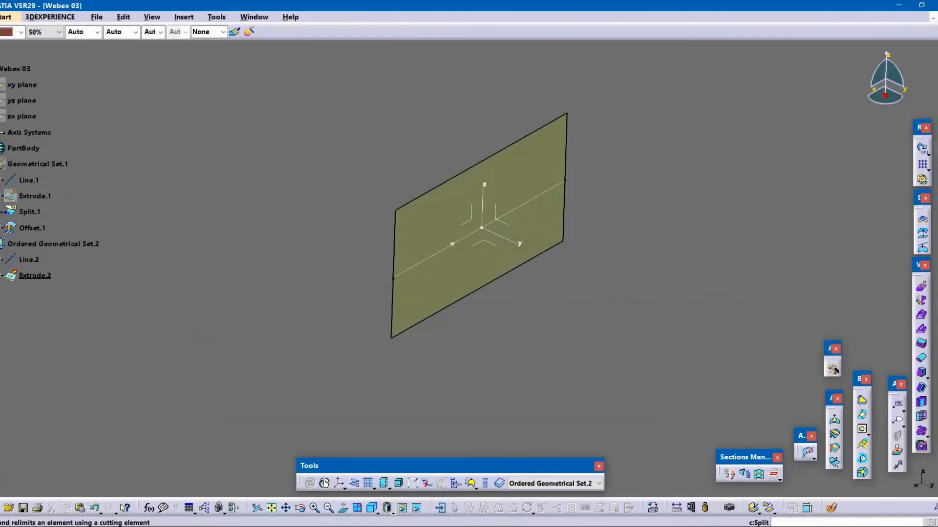
- Split the new extruded surface with the absolute axis system's YZ plane, keeping the half on the positive X side
click(833, 370)
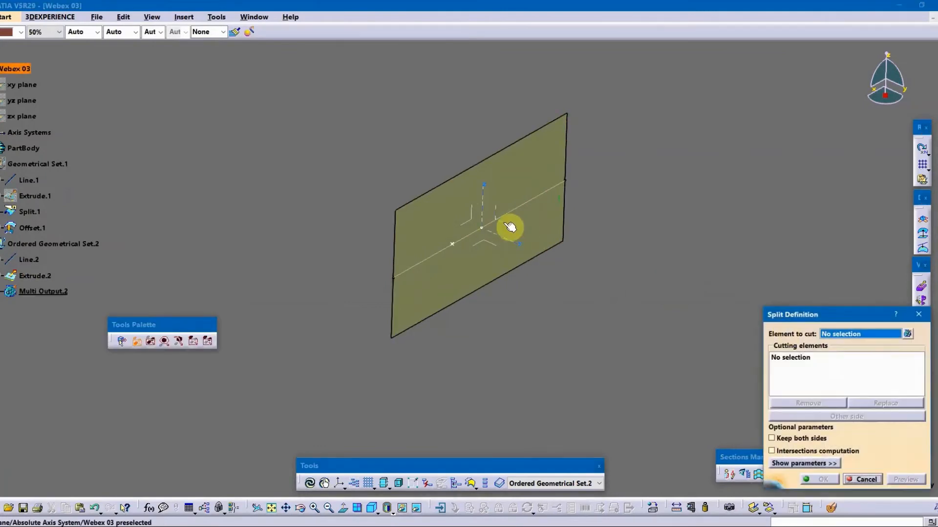
click(509, 227)
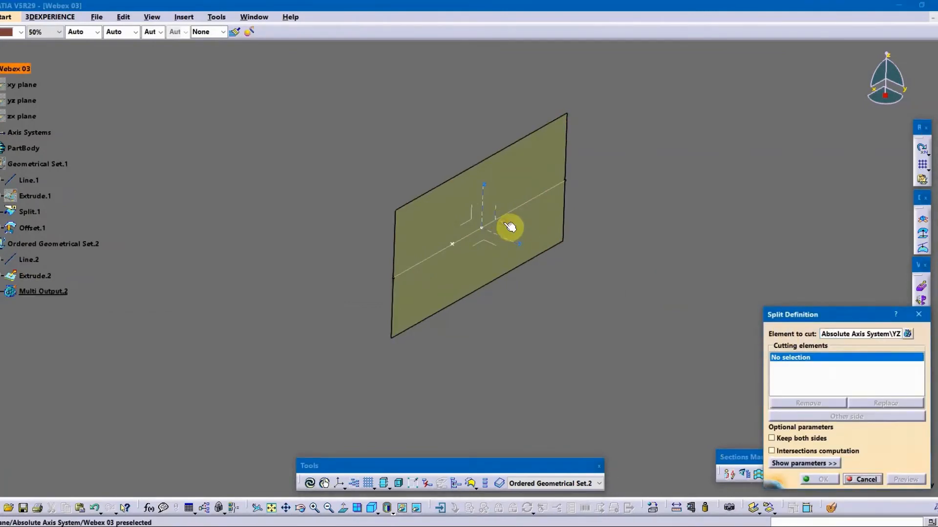
right_click(845, 336)
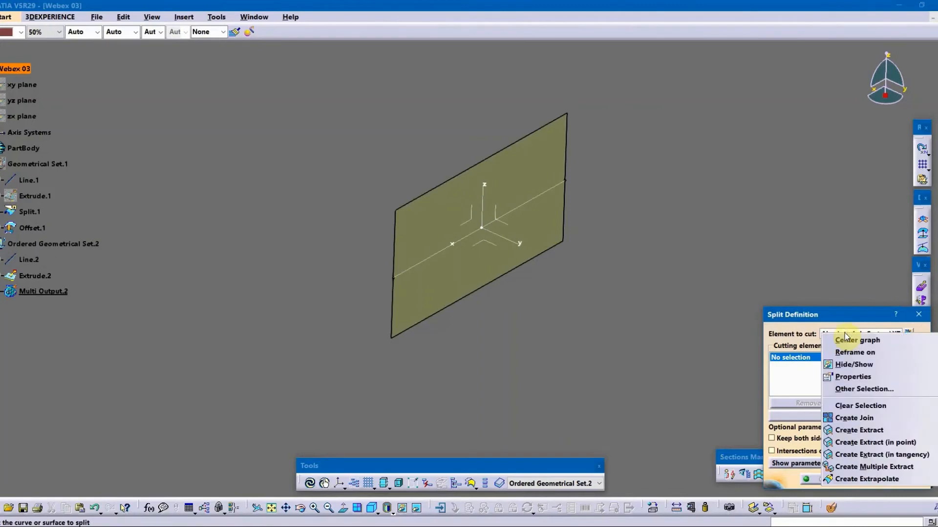
click(861, 406)
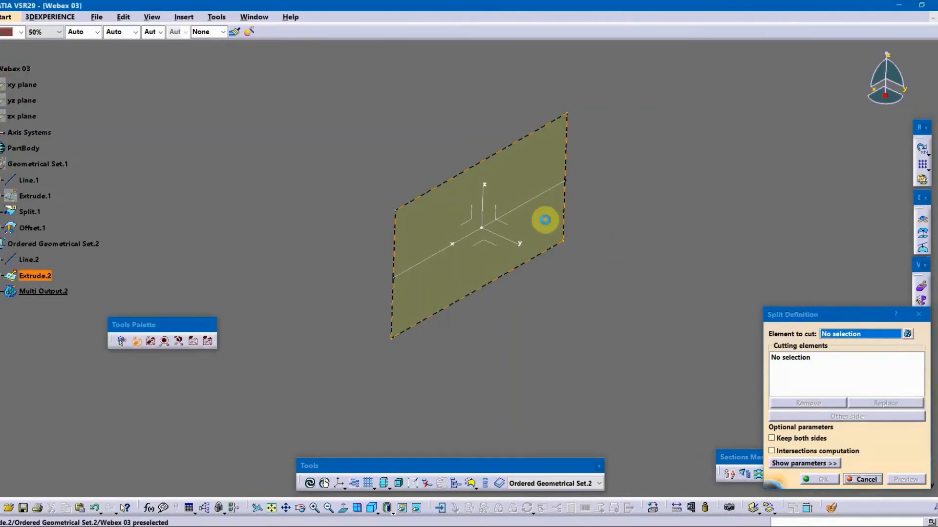
click(545, 220)
click(508, 227)
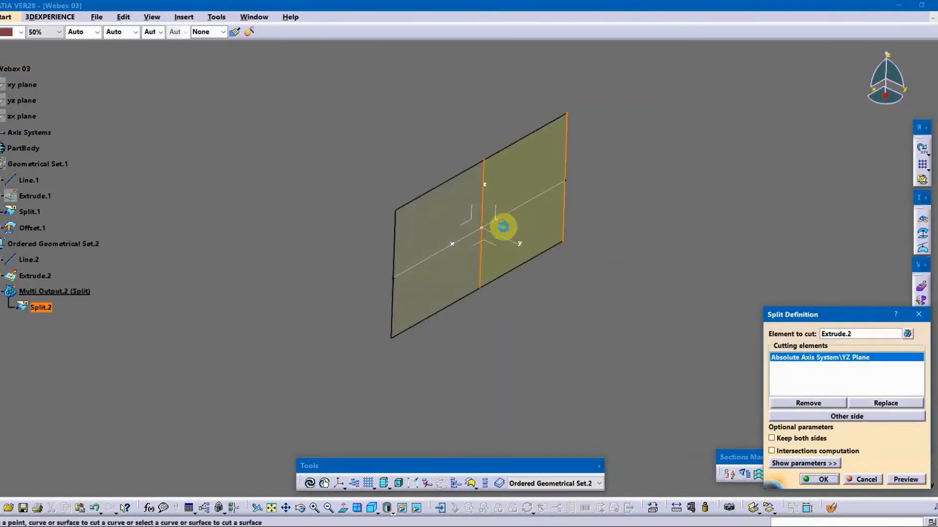
click(819, 479)
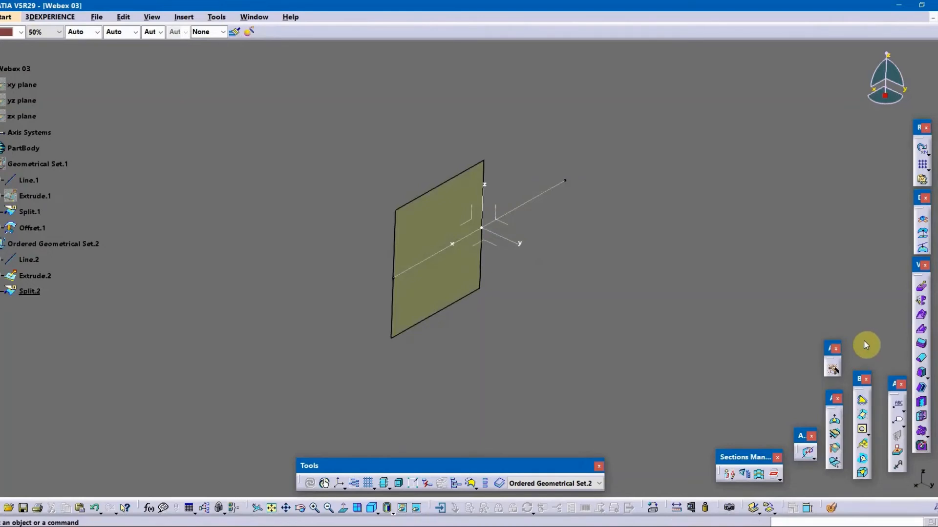
- Offset the new split surface by 66 mm, after trying the extruded surface of the ordered set as the reference
click(928, 314)
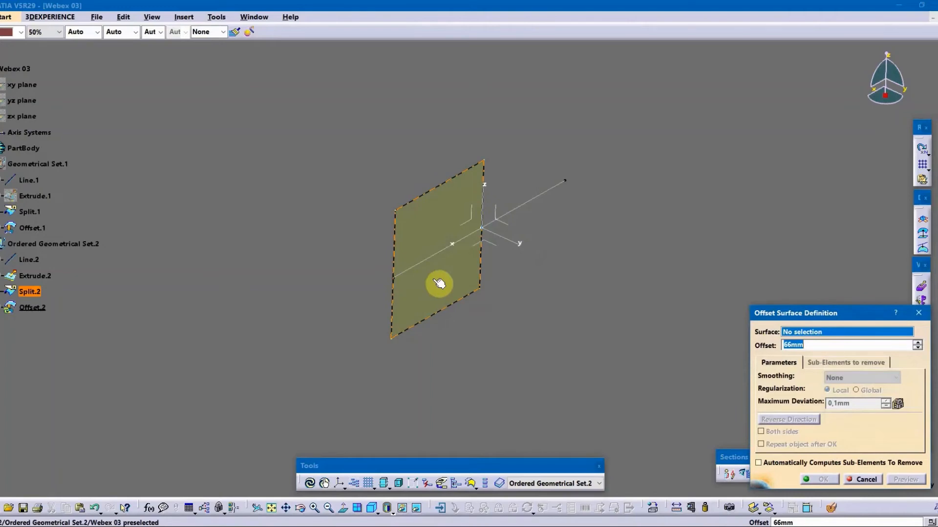
click(39, 276)
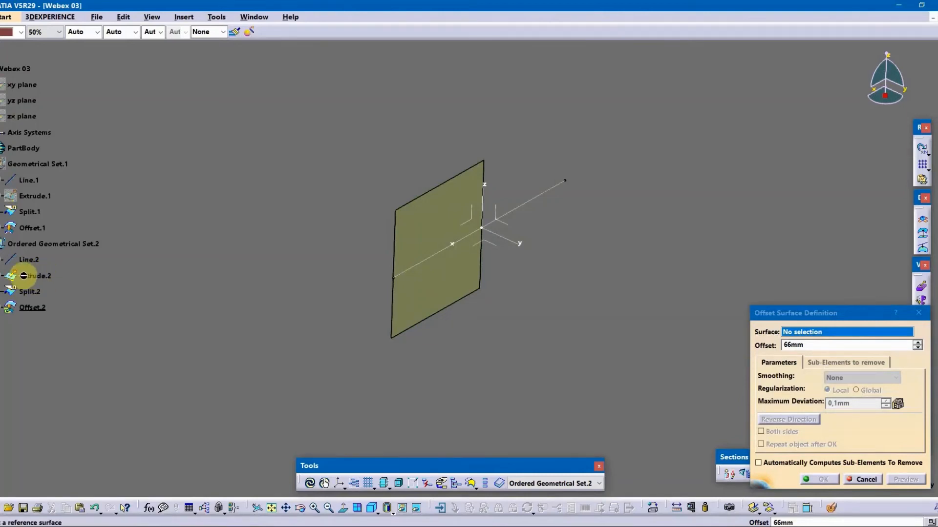
click(31, 290)
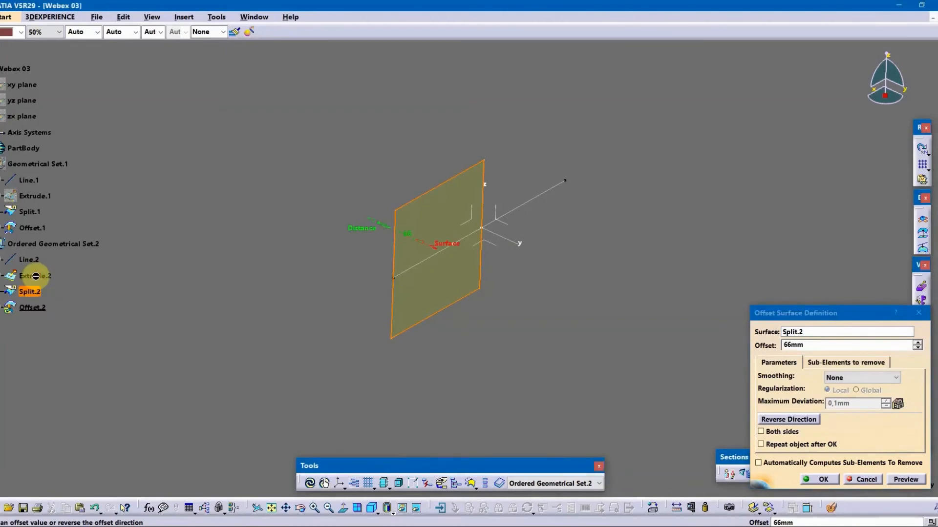
click(901, 479)
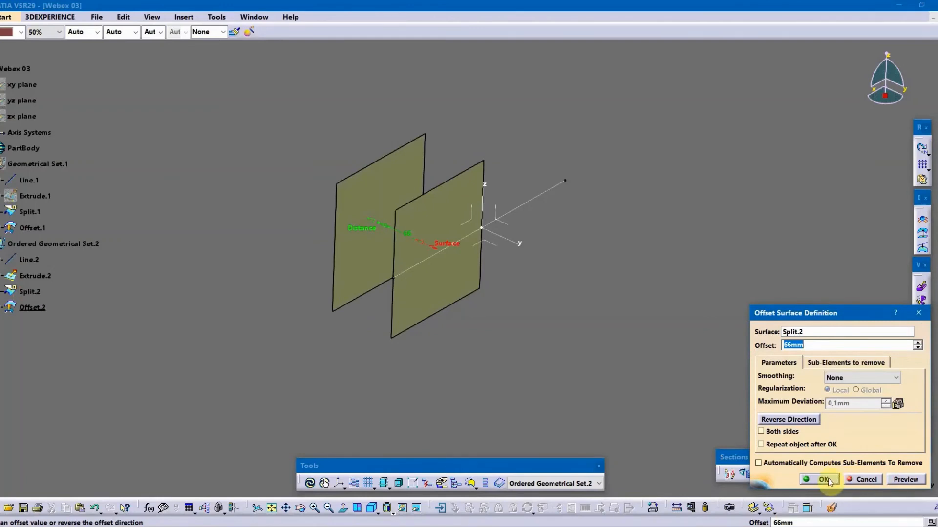
click(824, 480)
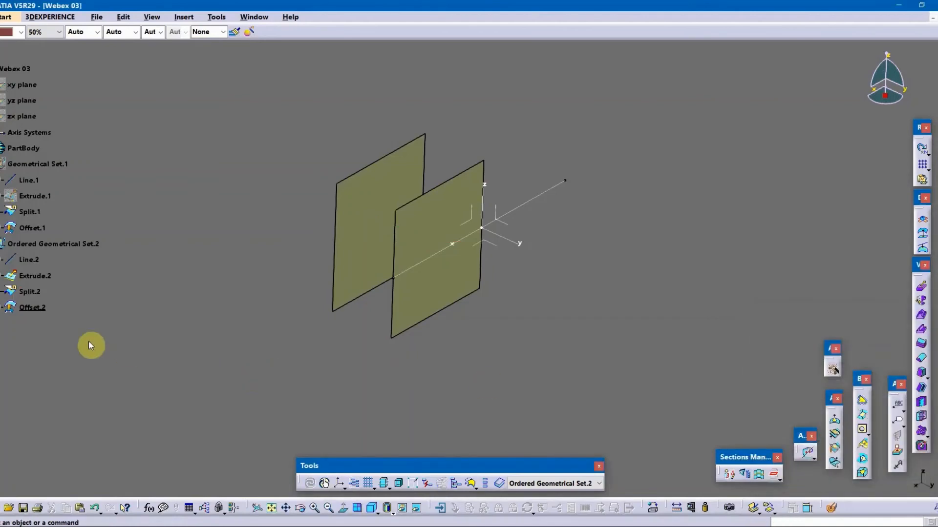
- Inspect the parents and children of the offset surface in the ordered geometrical set
right_click(32, 308)
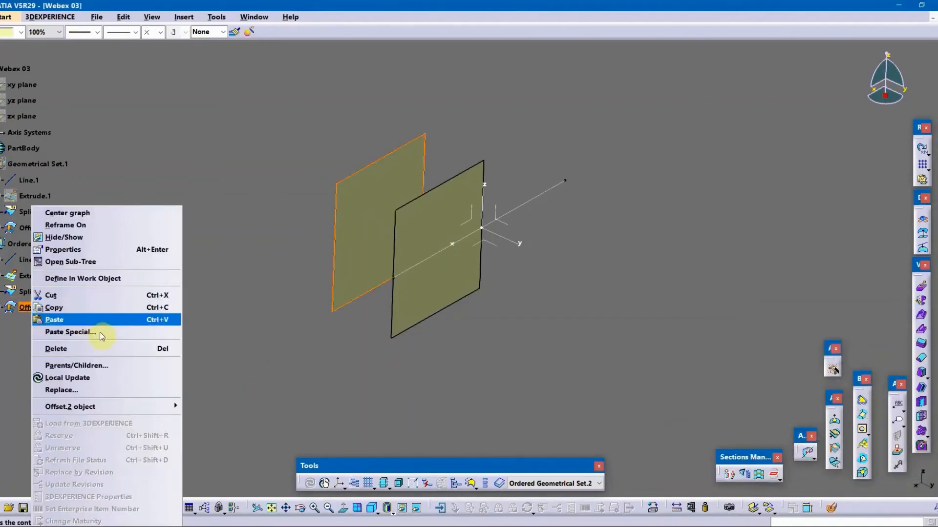
mouse_move(137, 407)
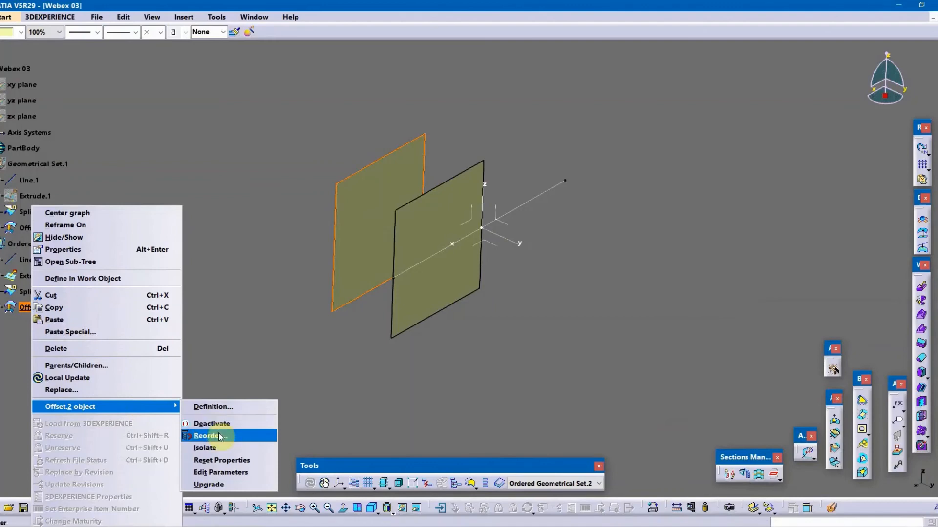
click(130, 366)
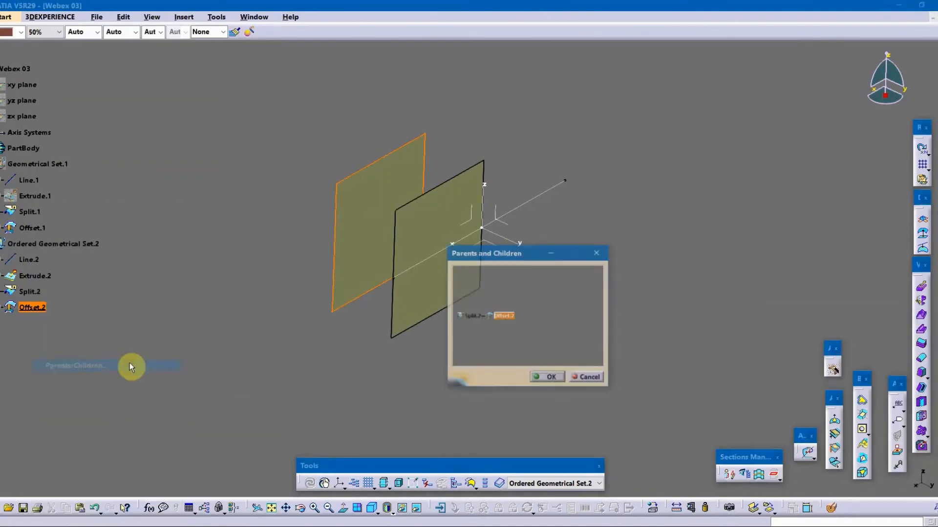
middle_drag(504, 329, 531, 321)
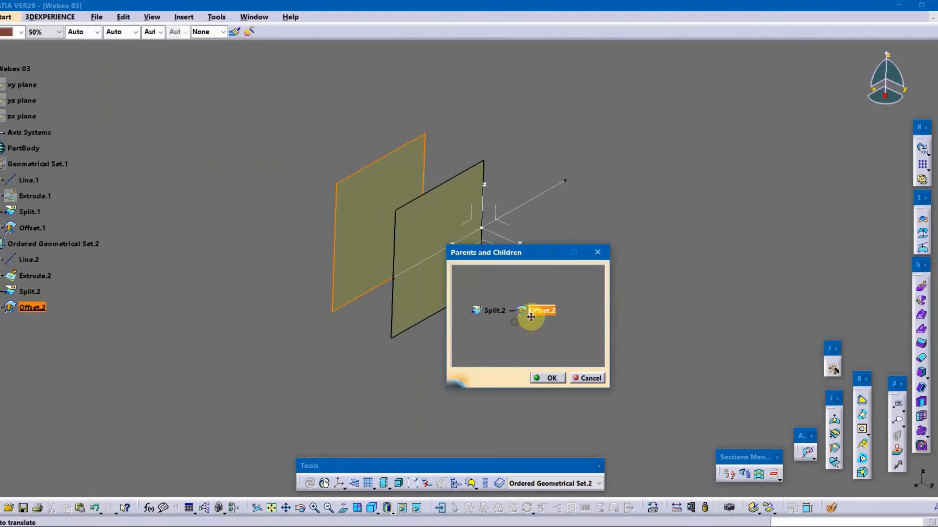
click(549, 380)
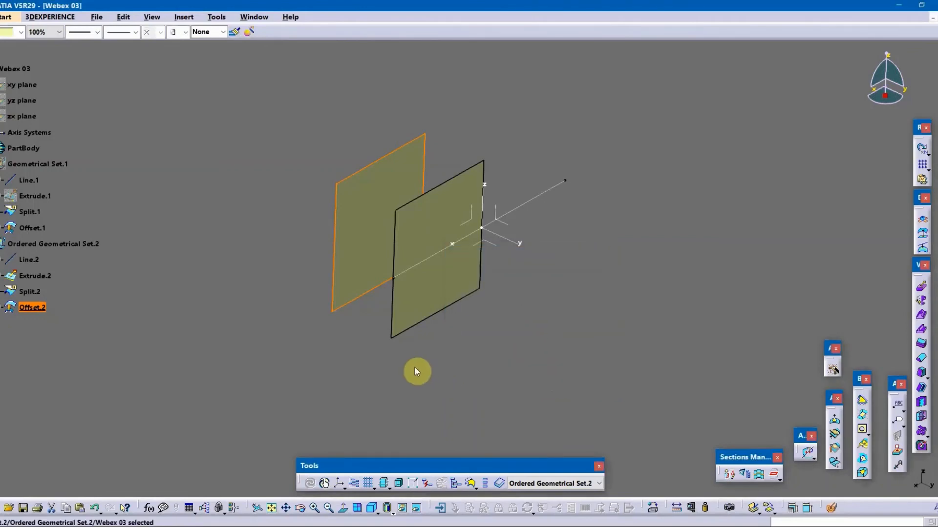